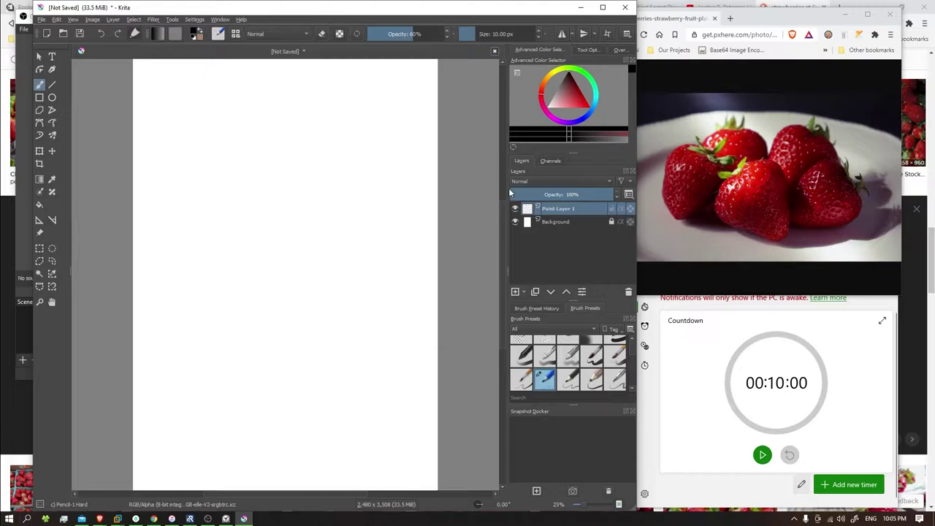
Start the 10-minute countdown and sketch a slanted centre guide and the plate's rough oval outline with the 10 px Pencil-1 Hard brush.
{"action": "left_click", "coordinate": [761, 455]}
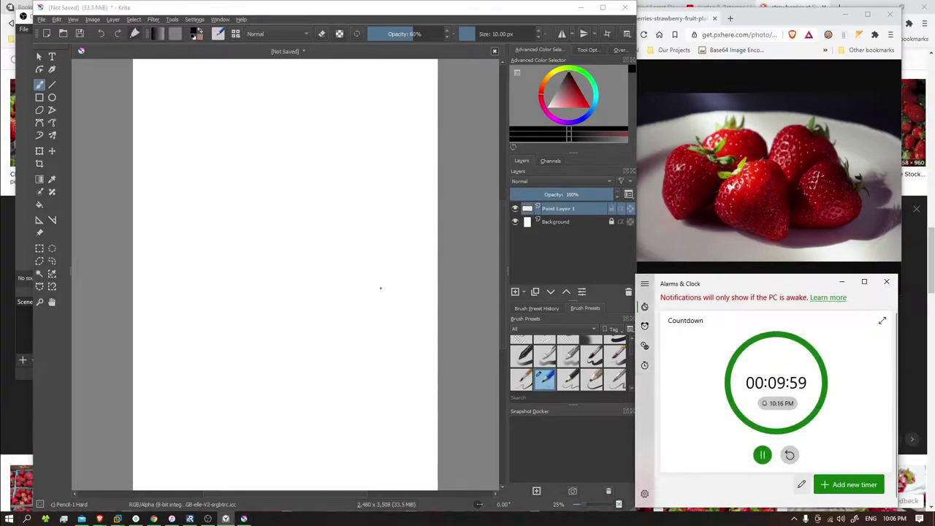
{"action": "left_click", "coordinate": [428, 296]}
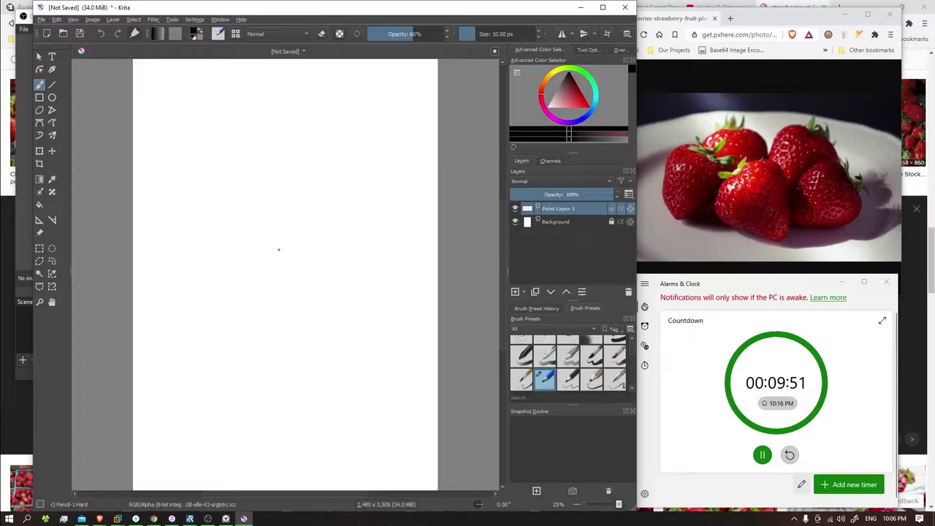
{"action": "left_click_drag", "start_coordinate": [280, 252], "coordinate": [292, 326]}
{"action": "left_click_drag", "start_coordinate": [290, 322], "coordinate": [298, 369]}
{"action": "mouse_move", "coordinate": [162, 211]}
{"action": "left_mouse_down"}
{"action": "mouse_move", "coordinate": [219, 180]}
{"action": "mouse_move", "coordinate": [275, 166]}
{"action": "mouse_move", "coordinate": [358, 169]}
{"action": "left_mouse_up"}
{"action": "mouse_move", "coordinate": [220, 377]}
{"action": "left_mouse_down"}
{"action": "mouse_move", "coordinate": [168, 369]}
{"action": "mouse_move", "coordinate": [344, 376]}
{"action": "mouse_move", "coordinate": [266, 382]}
{"action": "left_mouse_up"}
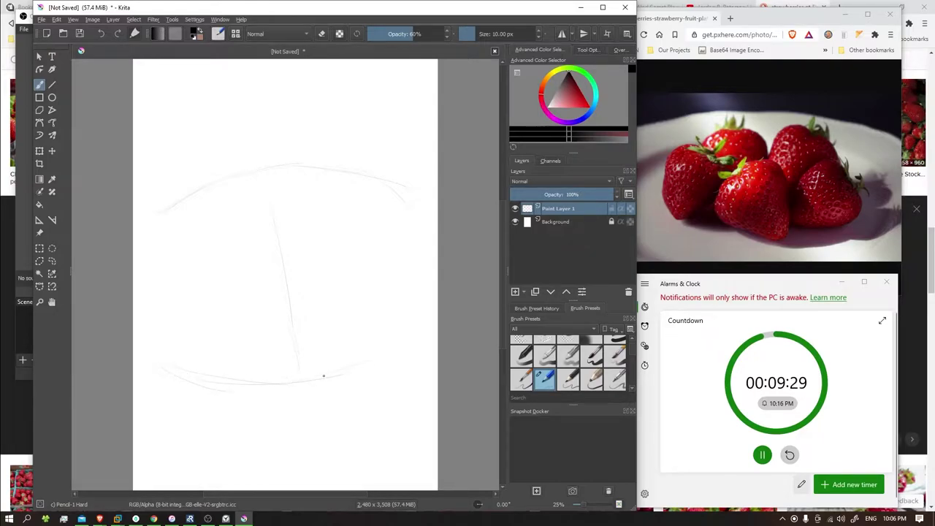
{"action": "left_click_drag", "start_coordinate": [430, 294], "coordinate": [403, 324]}
{"action": "left_click_drag", "start_coordinate": [419, 192], "coordinate": [436, 214]}
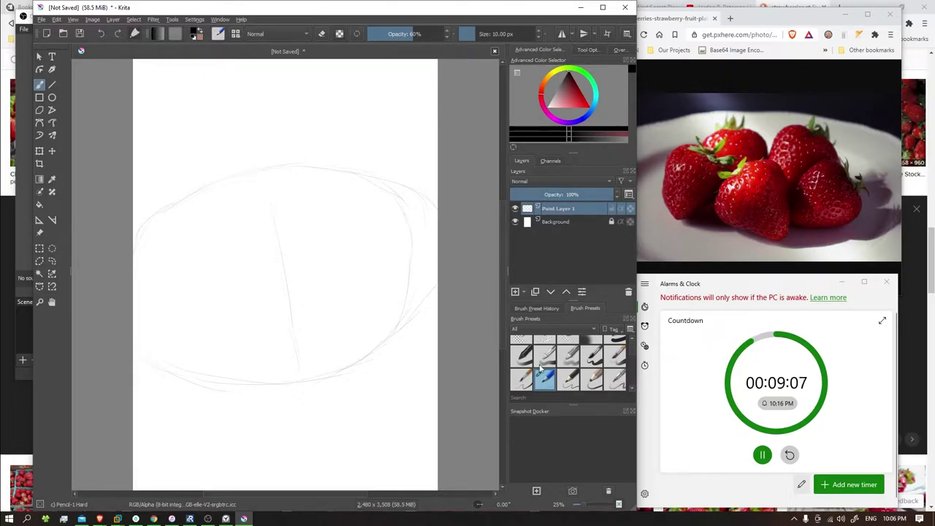
Erase the stray curves outside the plate's right edge, complete its left edge in pencil, and erase the centre guide.
{"action": "left_click", "coordinate": [522, 339]}
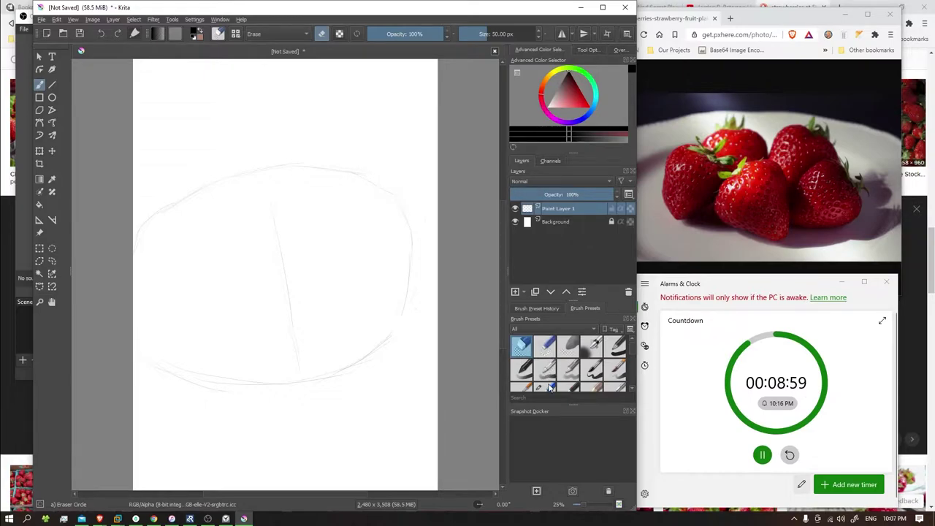
{"action": "key", "text": "slash"}
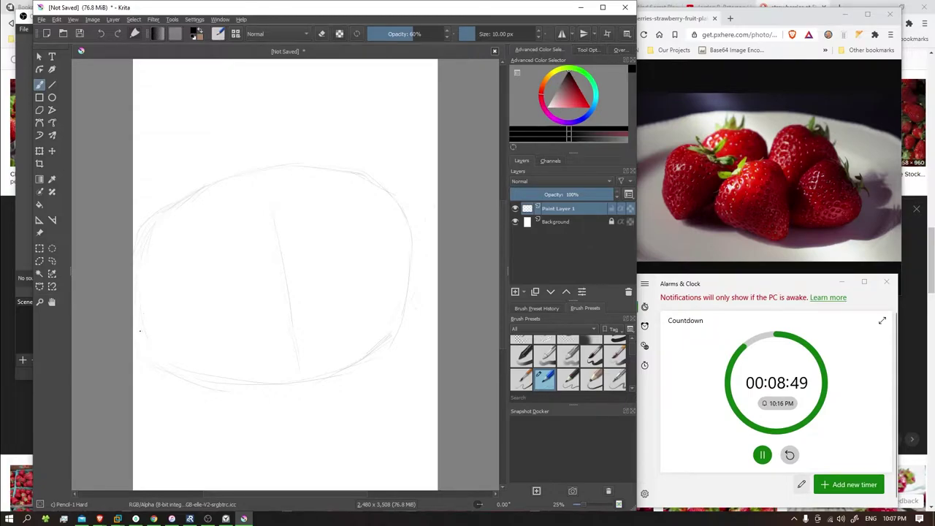
{"action": "left_click", "coordinate": [521, 339]}
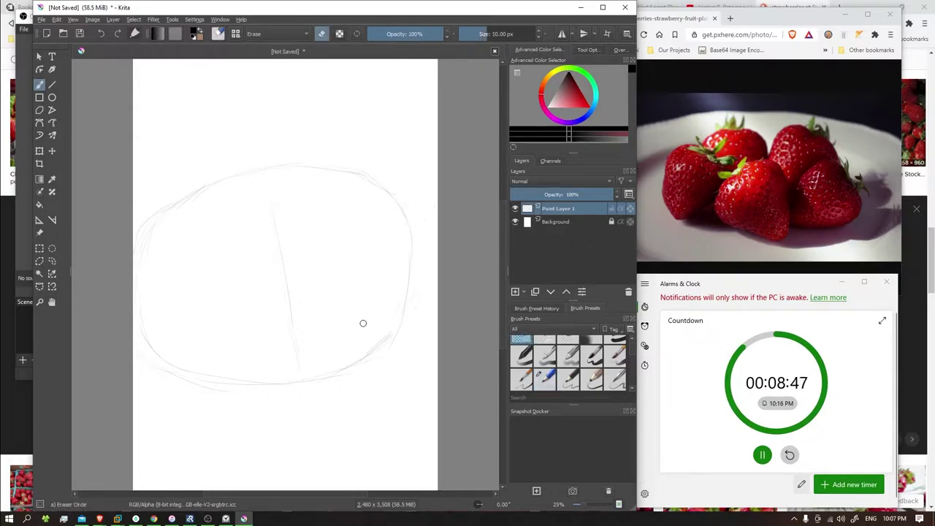
{"action": "mouse_move", "coordinate": [290, 340]}
{"action": "left_mouse_down"}
{"action": "mouse_move", "coordinate": [323, 303]}
{"action": "mouse_move", "coordinate": [274, 324]}
{"action": "mouse_move", "coordinate": [318, 285]}
{"action": "mouse_move", "coordinate": [273, 296]}
{"action": "mouse_move", "coordinate": [330, 247]}
{"action": "mouse_move", "coordinate": [278, 272]}
{"action": "mouse_move", "coordinate": [273, 265]}
{"action": "mouse_move", "coordinate": [323, 232]}
{"action": "mouse_move", "coordinate": [252, 267]}
{"action": "mouse_move", "coordinate": [313, 210]}
{"action": "mouse_move", "coordinate": [259, 238]}
{"action": "mouse_move", "coordinate": [268, 226]}
{"action": "mouse_move", "coordinate": [241, 221]}
{"action": "left_mouse_up"}
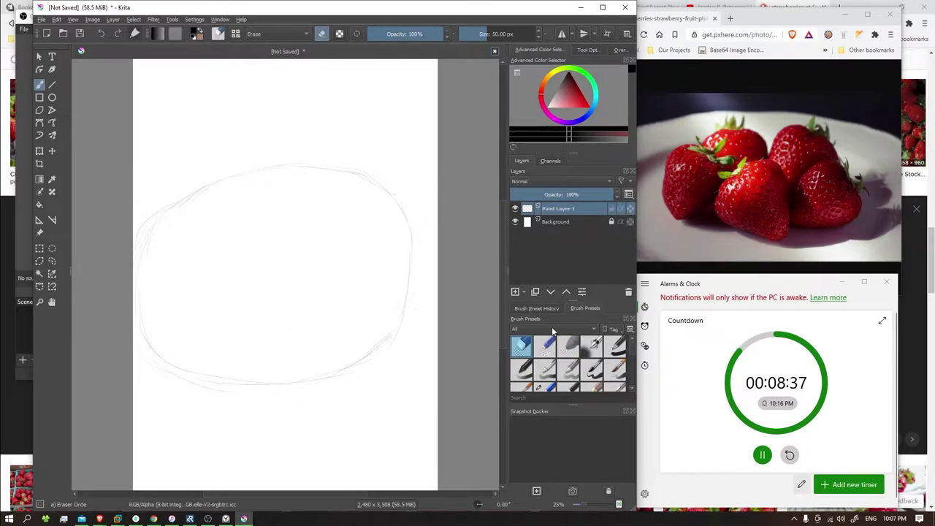
Sketch the plate's inner rim inside the outline with the Pencil-1 Hard brush.
{"action": "left_click", "coordinate": [548, 389]}
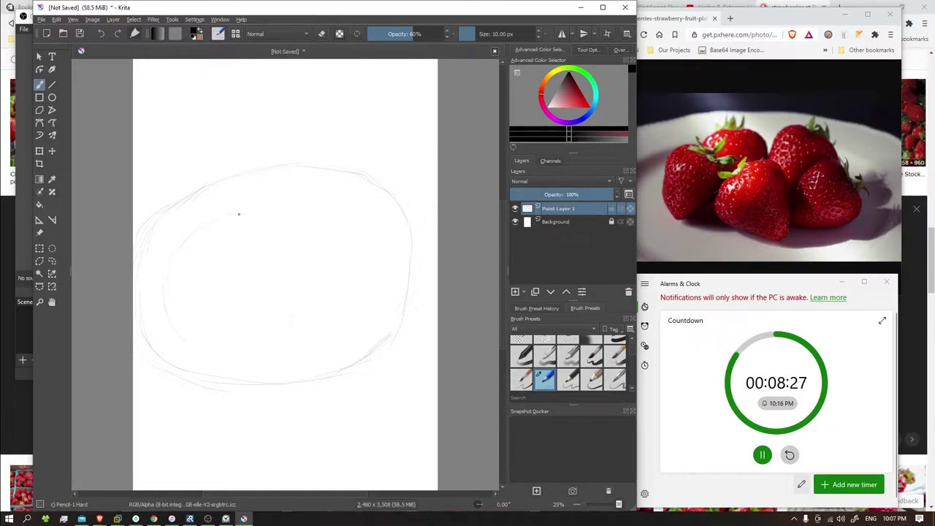
{"action": "mouse_move", "coordinate": [219, 209]}
{"action": "left_mouse_down"}
{"action": "mouse_move", "coordinate": [275, 200]}
{"action": "mouse_move", "coordinate": [267, 197]}
{"action": "mouse_move", "coordinate": [318, 196]}
{"action": "mouse_move", "coordinate": [266, 199]}
{"action": "mouse_move", "coordinate": [292, 191]}
{"action": "left_mouse_up"}
{"action": "left_click_drag", "start_coordinate": [375, 240], "coordinate": [372, 288]}
Erase the plate's right outer edge and redraw it wider in pencil, reinforcing the lower edge.
{"action": "key", "text": "e"}
{"action": "mouse_move", "coordinate": [358, 379]}
{"action": "left_mouse_down"}
{"action": "mouse_move", "coordinate": [336, 374]}
{"action": "mouse_move", "coordinate": [411, 330]}
{"action": "mouse_move", "coordinate": [346, 370]}
{"action": "left_mouse_up"}
{"action": "mouse_move", "coordinate": [428, 299]}
{"action": "left_mouse_down"}
{"action": "mouse_move", "coordinate": [400, 310]}
{"action": "mouse_move", "coordinate": [417, 285]}
{"action": "mouse_move", "coordinate": [410, 269]}
{"action": "left_mouse_up"}
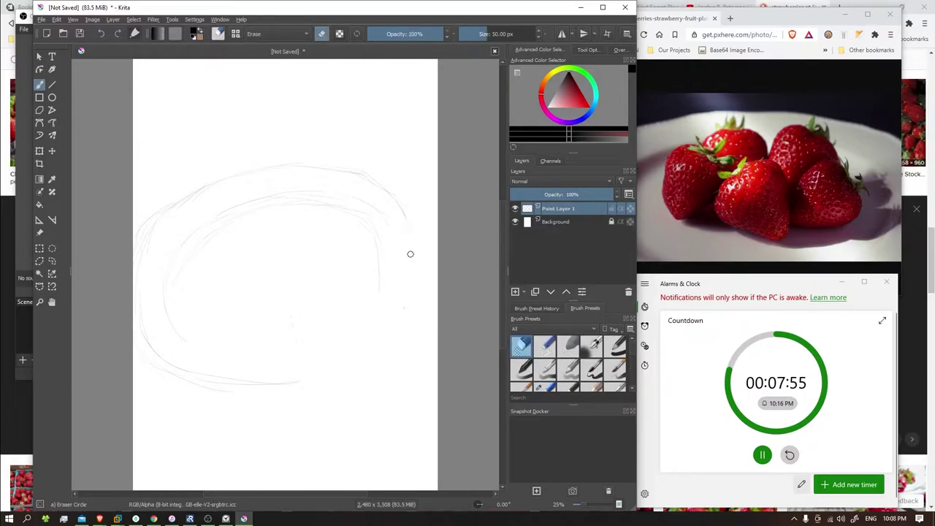
{"action": "key", "text": "e"}
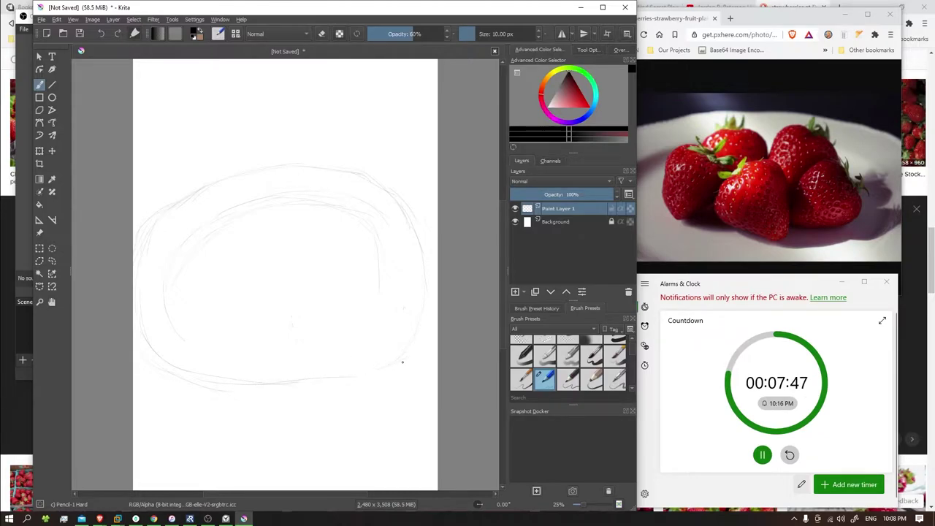
{"action": "mouse_move", "coordinate": [216, 381]}
{"action": "left_mouse_down"}
{"action": "mouse_move", "coordinate": [315, 392]}
{"action": "mouse_move", "coordinate": [271, 386]}
{"action": "mouse_move", "coordinate": [327, 385]}
{"action": "left_mouse_up"}
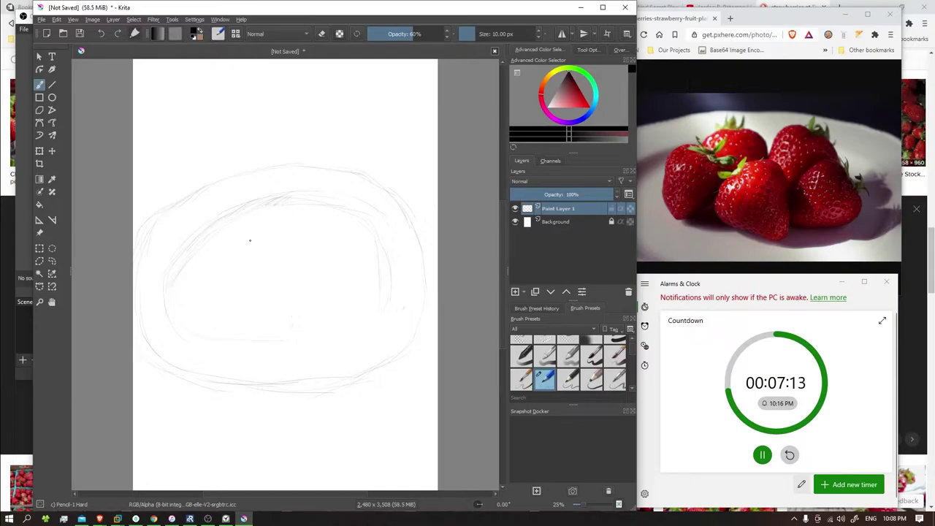
Block in the left, back-middle and back-right strawberries with overlapping circles and tapered outlines inside the rim.
{"action": "left_click_drag", "start_coordinate": [228, 237], "coordinate": [256, 252]}
{"action": "mouse_move", "coordinate": [315, 237]}
{"action": "left_mouse_down"}
{"action": "mouse_move", "coordinate": [346, 229]}
{"action": "mouse_move", "coordinate": [324, 253]}
{"action": "left_mouse_up"}
{"action": "left_click_drag", "start_coordinate": [333, 241], "coordinate": [337, 272]}
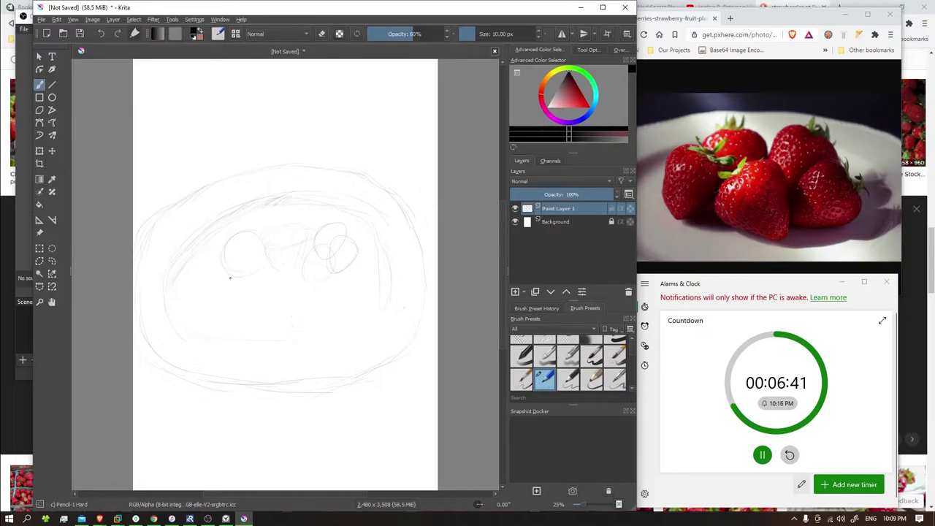
{"action": "left_click_drag", "start_coordinate": [223, 293], "coordinate": [222, 277]}
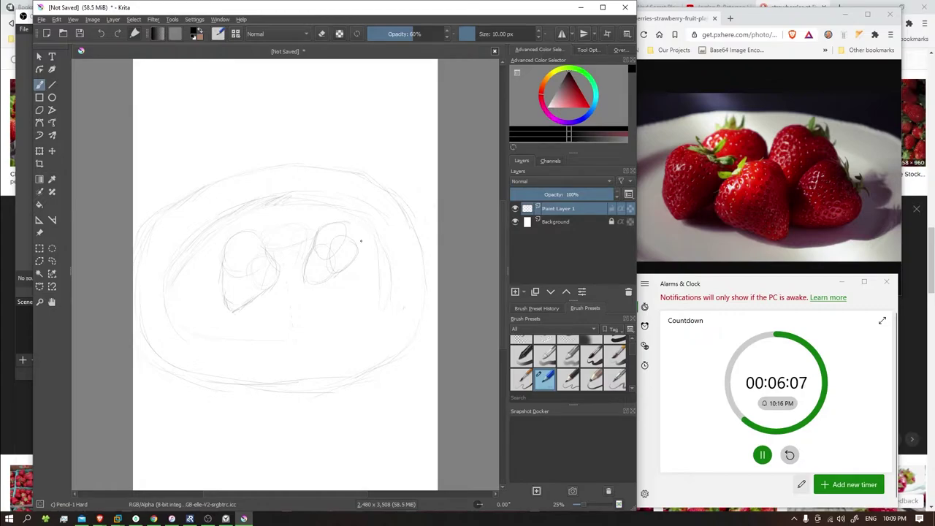
{"action": "left_click_drag", "start_coordinate": [361, 238], "coordinate": [360, 257]}
{"action": "left_click_drag", "start_coordinate": [292, 245], "coordinate": [285, 302]}
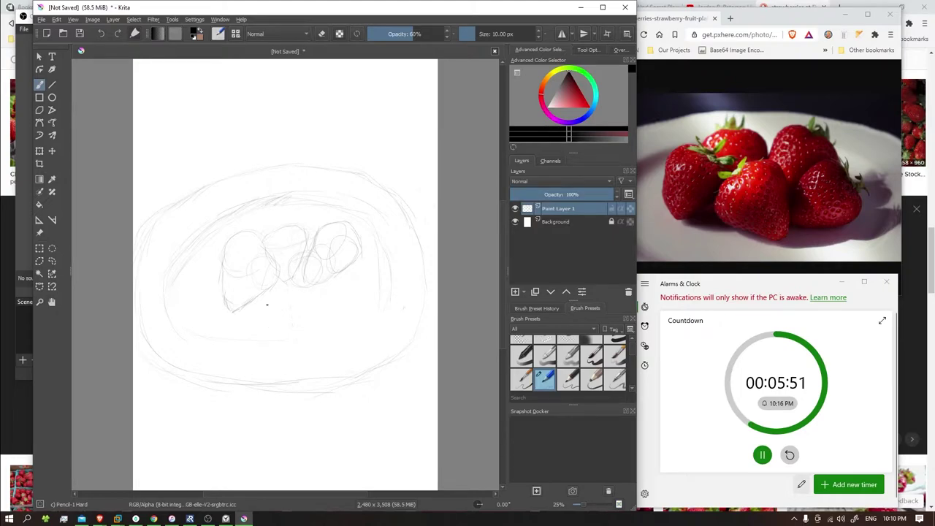
Block in the front-centre strawberry and the front-right strawberry with circles and rounded outlines, undoing a misplaced stroke.
{"action": "left_click_drag", "start_coordinate": [285, 309], "coordinate": [290, 311]}
{"action": "left_click_drag", "start_coordinate": [317, 293], "coordinate": [318, 316]}
{"action": "key", "text": "ctrl+z"}
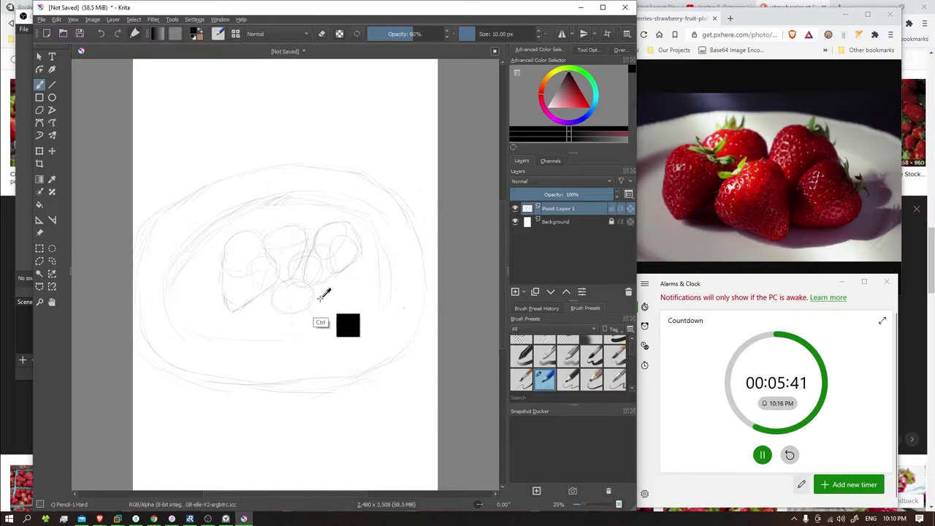
{"action": "left_click_drag", "start_coordinate": [310, 295], "coordinate": [309, 305]}
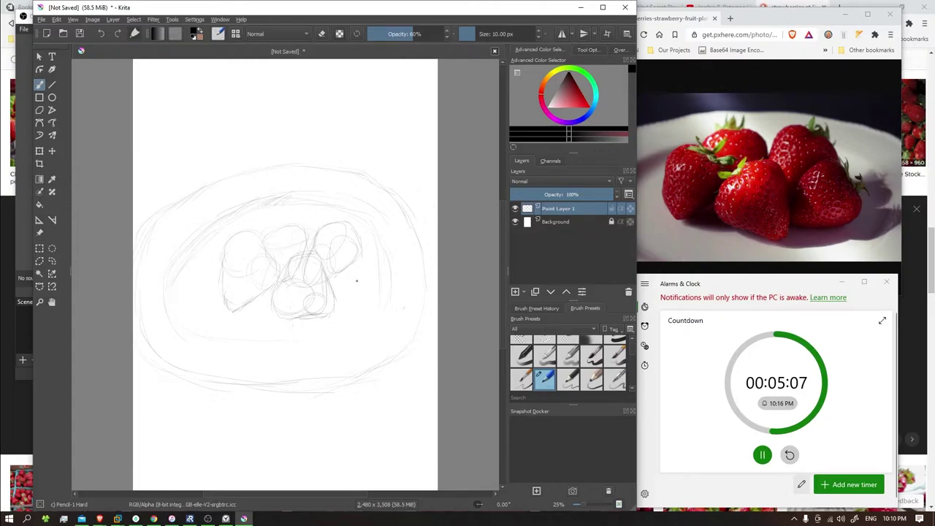
{"action": "mouse_move", "coordinate": [357, 284]}
{"action": "left_mouse_down"}
{"action": "mouse_move", "coordinate": [342, 281]}
{"action": "mouse_move", "coordinate": [355, 287]}
{"action": "left_mouse_up"}
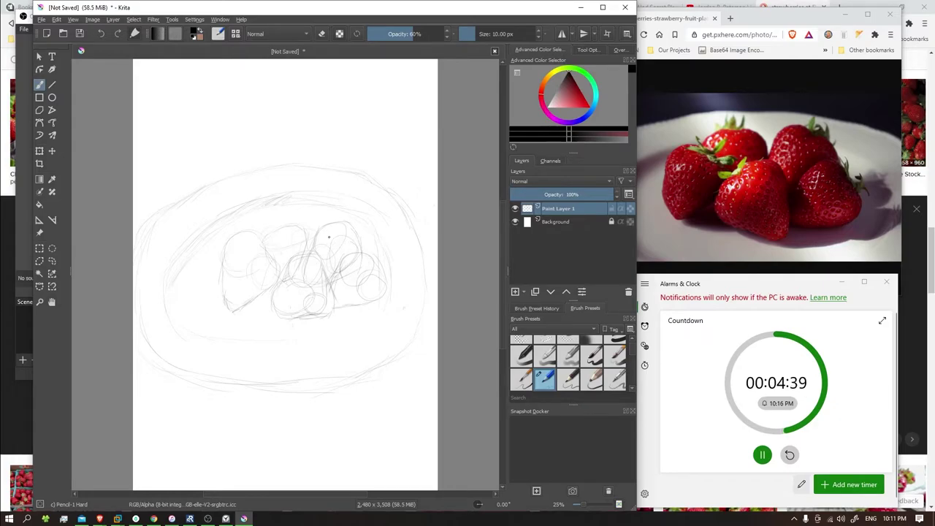
Reshape the back-right strawberry's outline and erase the construction circles inside it with the Eraser Circle brush.
{"action": "left_click_drag", "start_coordinate": [312, 229], "coordinate": [311, 246]}
{"action": "left_click", "coordinate": [514, 339]}
{"action": "mouse_move", "coordinate": [358, 254]}
{"action": "left_mouse_down"}
{"action": "mouse_move", "coordinate": [336, 258]}
{"action": "mouse_move", "coordinate": [337, 267]}
{"action": "mouse_move", "coordinate": [355, 253]}
{"action": "mouse_move", "coordinate": [345, 250]}
{"action": "mouse_move", "coordinate": [351, 239]}
{"action": "mouse_move", "coordinate": [330, 228]}
{"action": "mouse_move", "coordinate": [318, 244]}
{"action": "mouse_move", "coordinate": [332, 223]}
{"action": "mouse_move", "coordinate": [350, 230]}
{"action": "mouse_move", "coordinate": [341, 231]}
{"action": "mouse_move", "coordinate": [336, 259]}
{"action": "mouse_move", "coordinate": [320, 264]}
{"action": "mouse_move", "coordinate": [320, 251]}
{"action": "mouse_move", "coordinate": [326, 271]}
{"action": "left_mouse_up"}
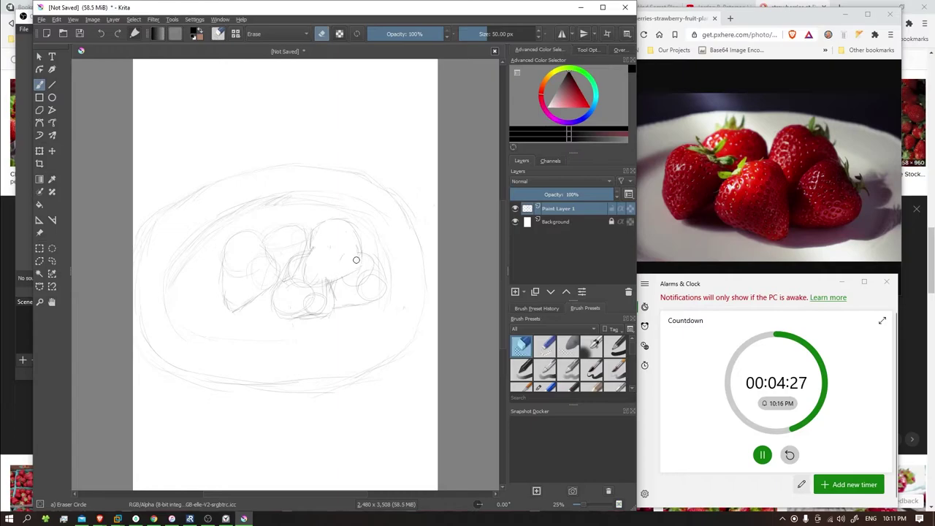
Firm up the front-right strawberry's outline in pencil and erase the construction circles inside both front strawberries.
{"action": "left_click", "coordinate": [544, 387]}
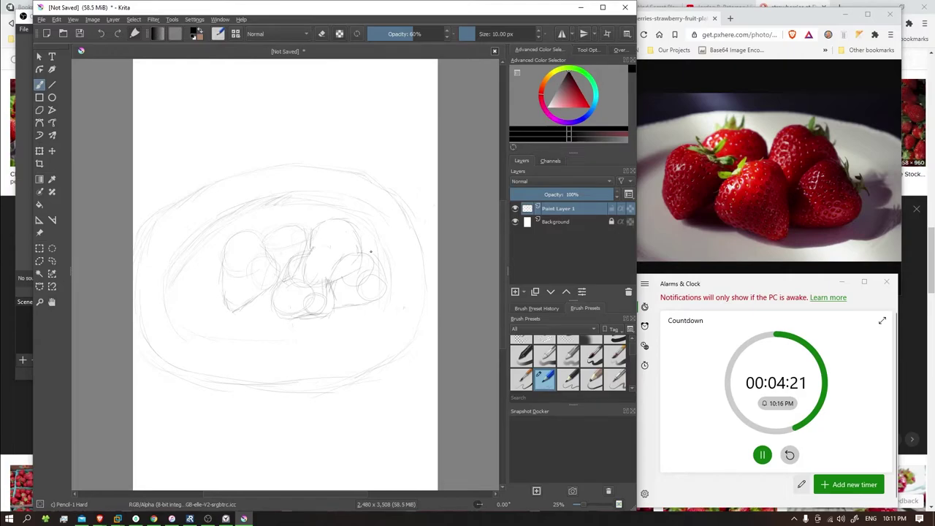
{"action": "key", "text": "e"}
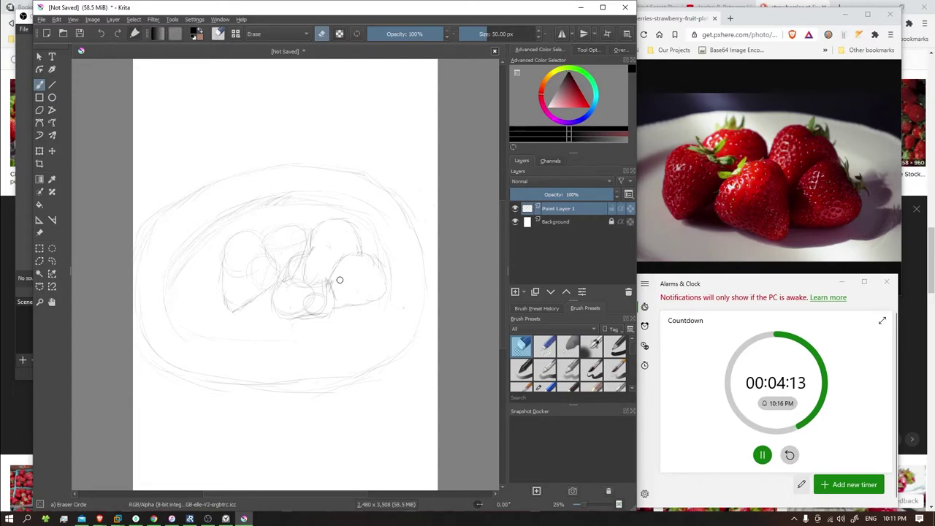
{"action": "mouse_move", "coordinate": [320, 308]}
{"action": "left_mouse_down"}
{"action": "mouse_move", "coordinate": [311, 286]}
{"action": "mouse_move", "coordinate": [295, 289]}
{"action": "mouse_move", "coordinate": [309, 272]}
{"action": "left_mouse_up"}
{"action": "left_click_drag", "start_coordinate": [313, 303], "coordinate": [317, 279]}
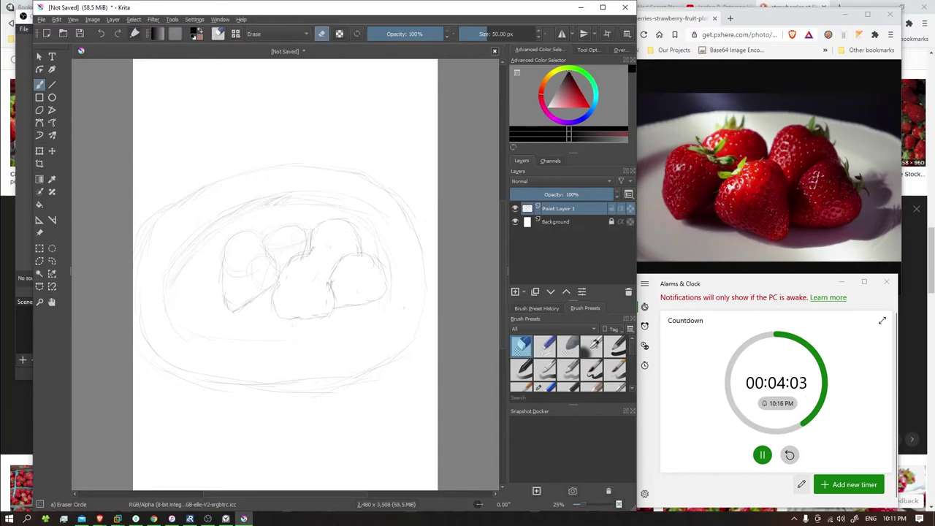
Redraw the front-centre strawberry's upper contour and add leafy crowns to the strawberries with the Pencil-1 Hard brush.
{"action": "left_click", "coordinate": [544, 385]}
{"action": "scroll", "coordinate": [527, 393], "scroll_direction": "down", "scroll_amount": 1}
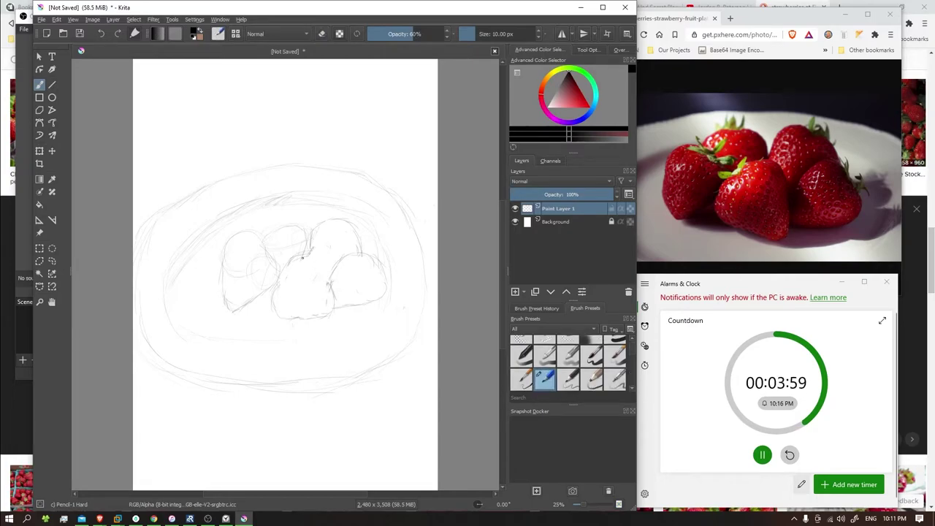
{"action": "left_click_drag", "start_coordinate": [305, 254], "coordinate": [325, 268]}
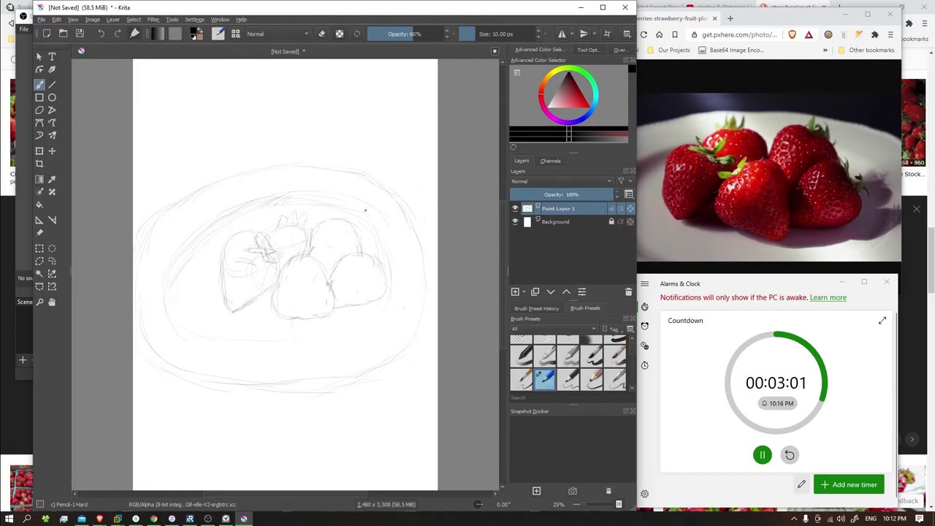
{"action": "left_click_drag", "start_coordinate": [341, 222], "coordinate": [346, 209]}
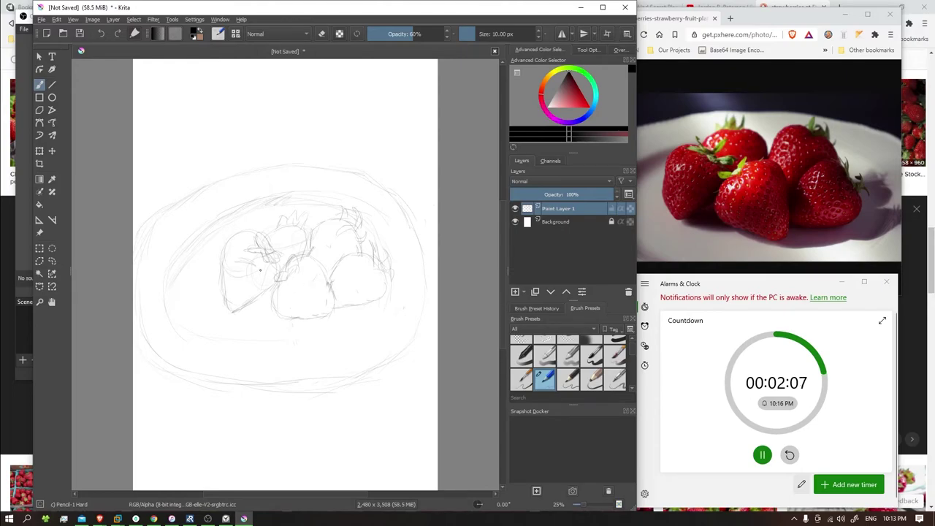
Erase the remaining construction curves inside the left and back-middle strawberries and darken the strawberries' outlines in pencil.
{"action": "left_click", "coordinate": [523, 339]}
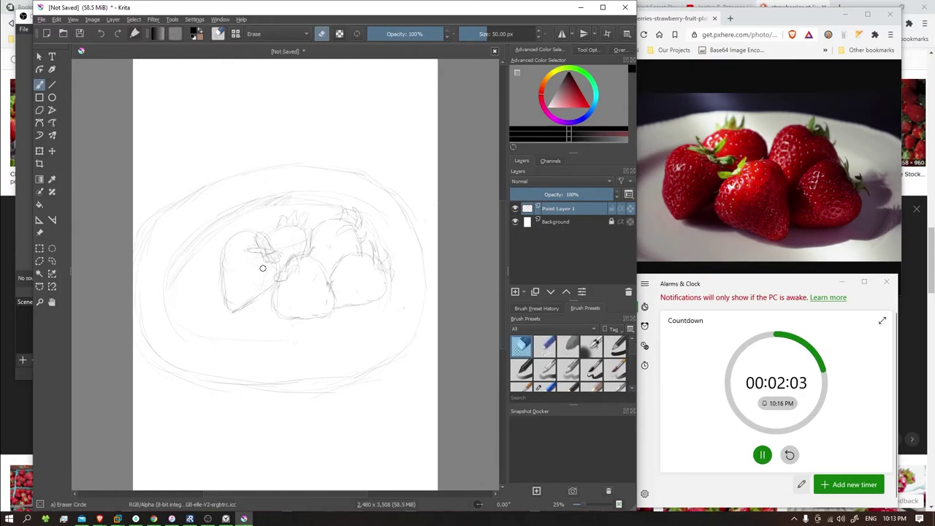
{"action": "mouse_move", "coordinate": [289, 236]}
{"action": "left_mouse_down"}
{"action": "mouse_move", "coordinate": [356, 222]}
{"action": "mouse_move", "coordinate": [298, 258]}
{"action": "mouse_move", "coordinate": [350, 238]}
{"action": "mouse_move", "coordinate": [314, 243]}
{"action": "left_mouse_up"}
{"action": "left_click", "coordinate": [544, 388]}
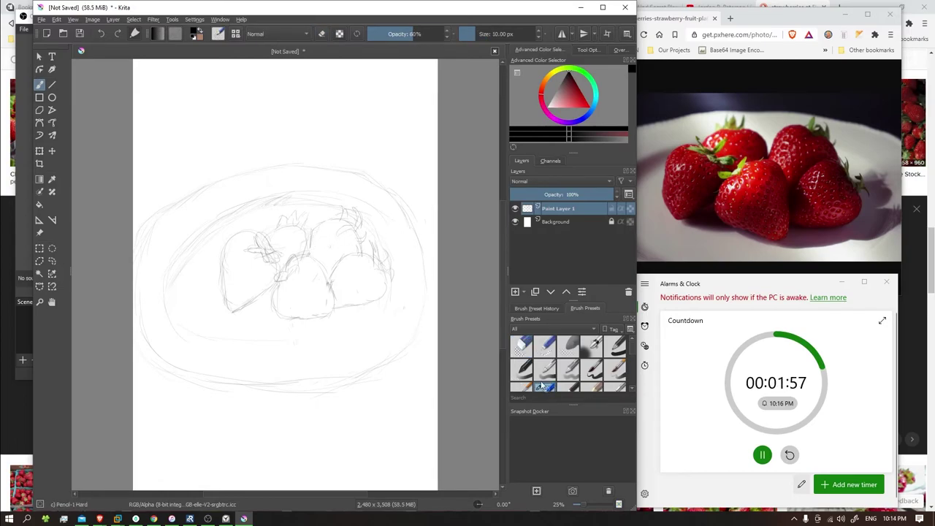
{"action": "scroll", "coordinate": [544, 365], "scroll_direction": "down", "scroll_amount": 1}
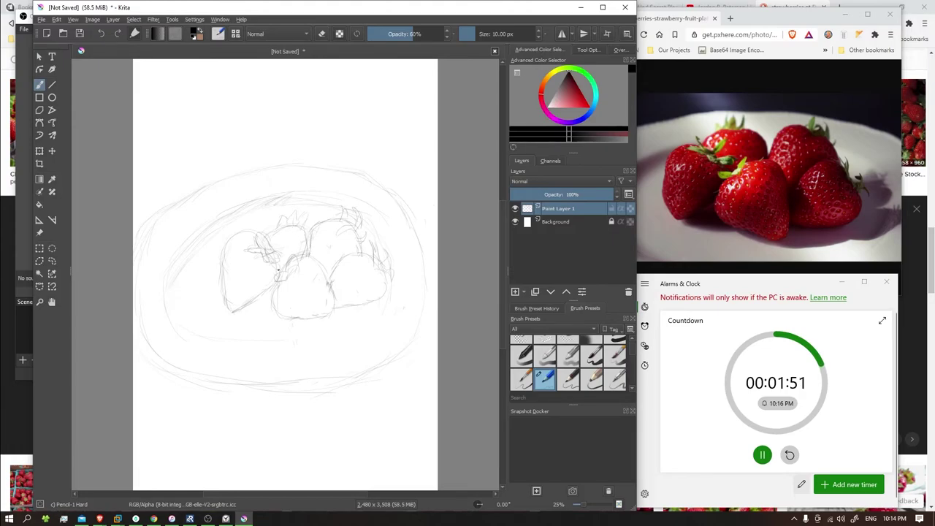
{"action": "mouse_move", "coordinate": [276, 294]}
{"action": "left_mouse_down"}
{"action": "mouse_move", "coordinate": [274, 311]}
{"action": "mouse_move", "coordinate": [291, 315]}
{"action": "left_mouse_up"}
{"action": "left_click_drag", "start_coordinate": [306, 257], "coordinate": [330, 285]}
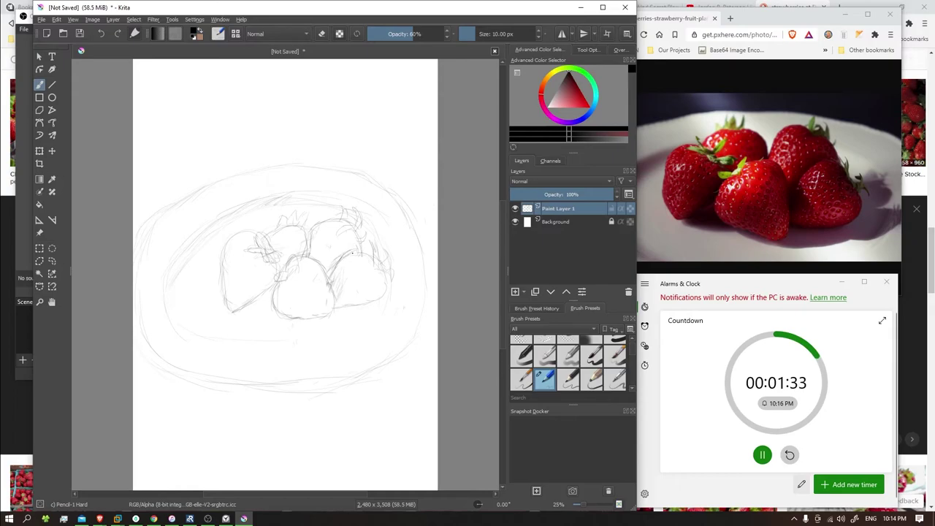
Darken the edge between the front strawberries and add light hatched shading to them, returning to the Pencil-1 Hard brush.
{"action": "left_click_drag", "start_coordinate": [345, 257], "coordinate": [328, 284]}
{"action": "left_click", "coordinate": [522, 377]}
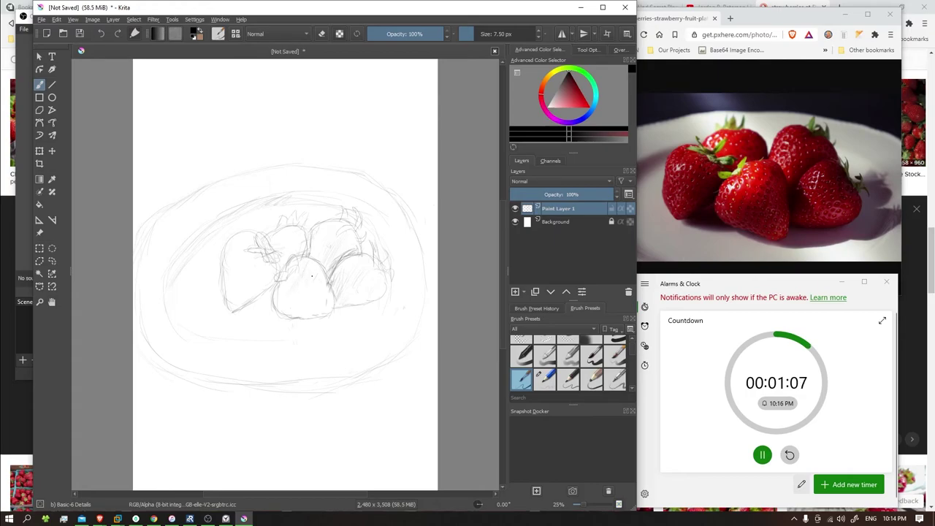
{"action": "left_click_drag", "start_coordinate": [314, 271], "coordinate": [320, 313]}
{"action": "left_click", "coordinate": [545, 381]}
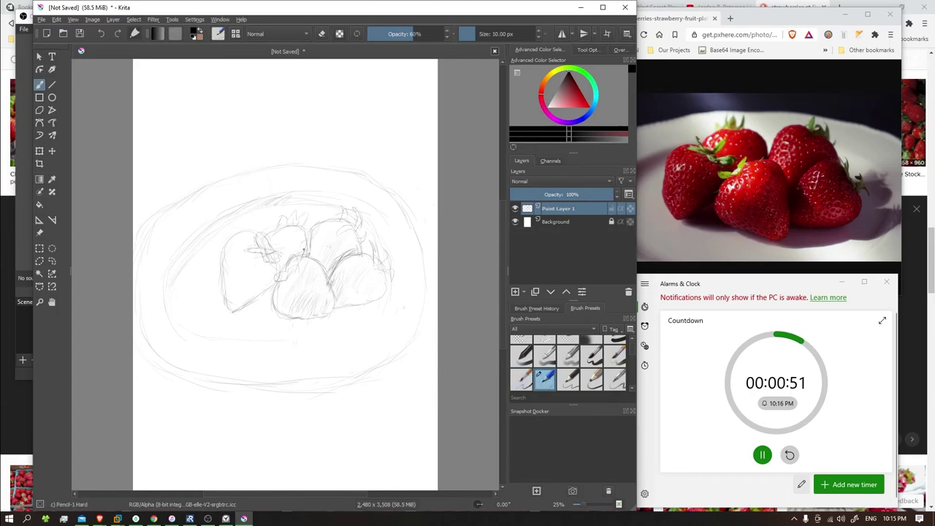